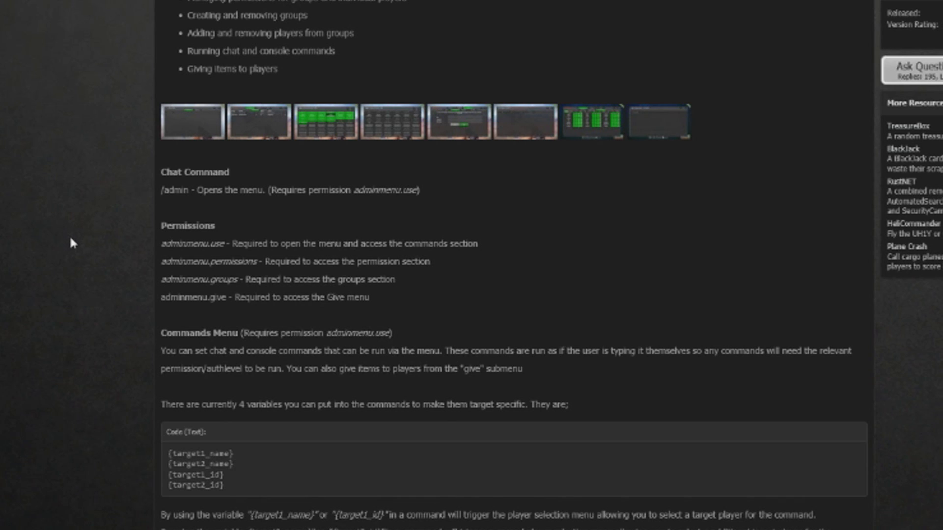
- Highlight the permissions adminmenu.use, adminmenu.permissions, adminmenu.groups and adminmenu.give on the plugin page
{"action": "left_click_drag", "start_coordinate": [162, 243], "coordinate": [228, 253]}
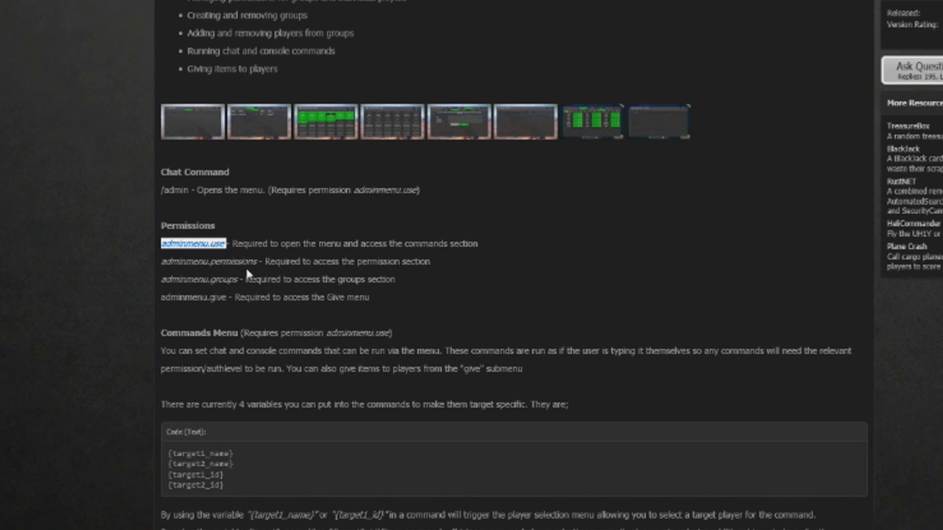
{"action": "left_click_drag", "start_coordinate": [256, 262], "coordinate": [170, 267]}
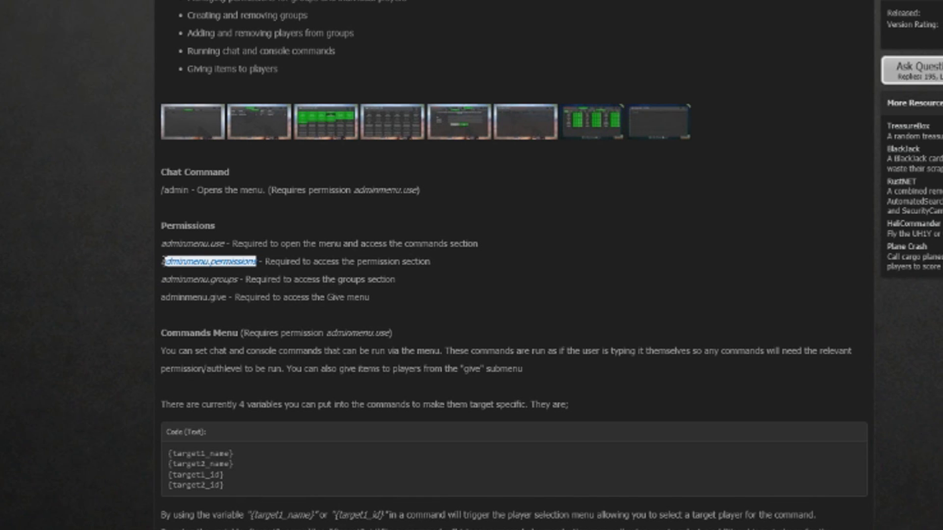
{"action": "double_click", "coordinate": [164, 280]}
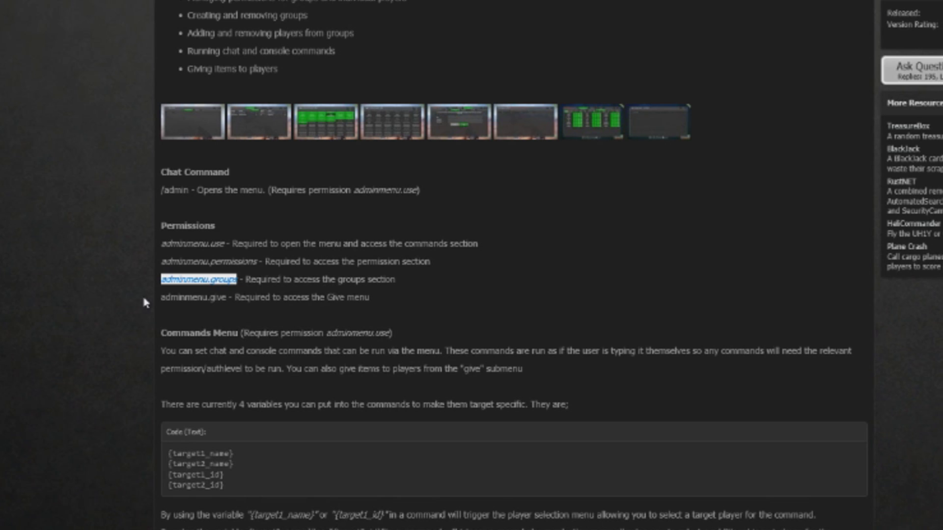
{"action": "left_click_drag", "start_coordinate": [230, 298], "coordinate": [164, 303]}
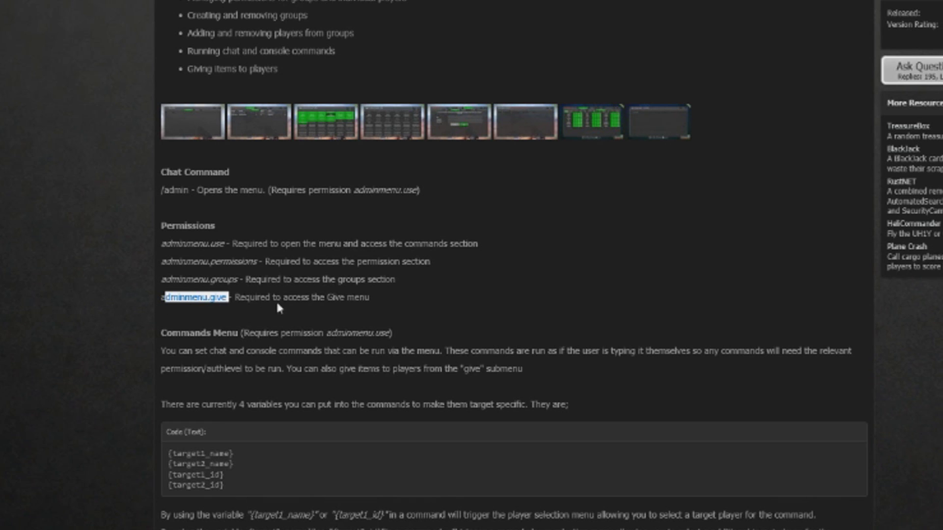
{"action": "left_click", "coordinate": [327, 298]}
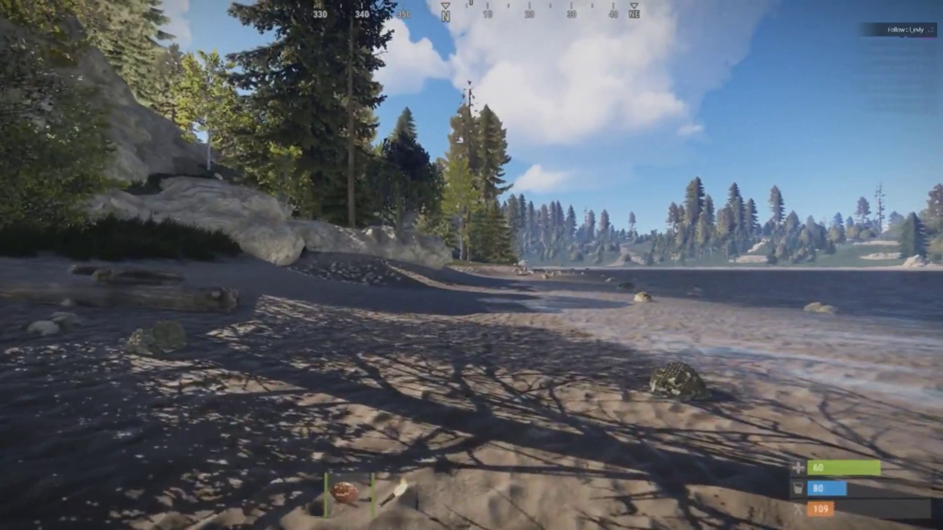
- Open the Admin Menu in Rust with the /admin chat command
{"action": "type", "text": "t/admin"}
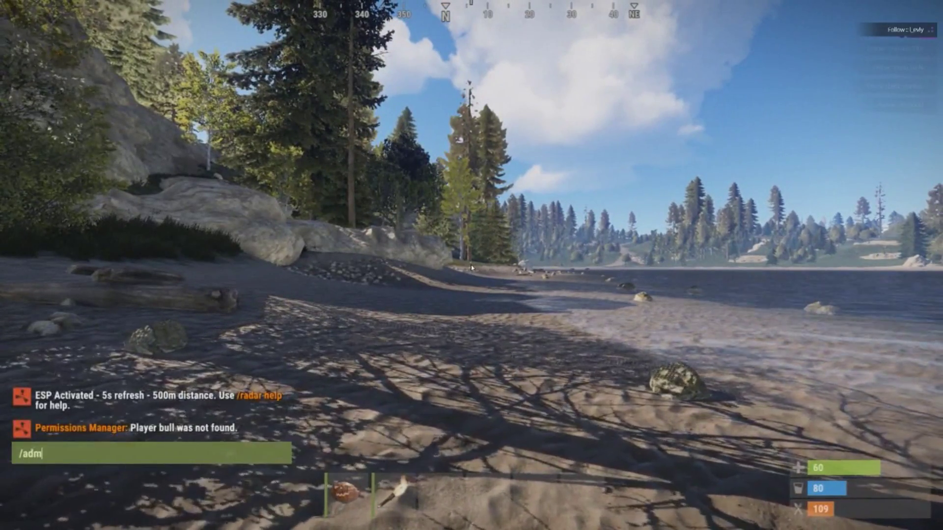
{"action": "key", "text": "Return"}
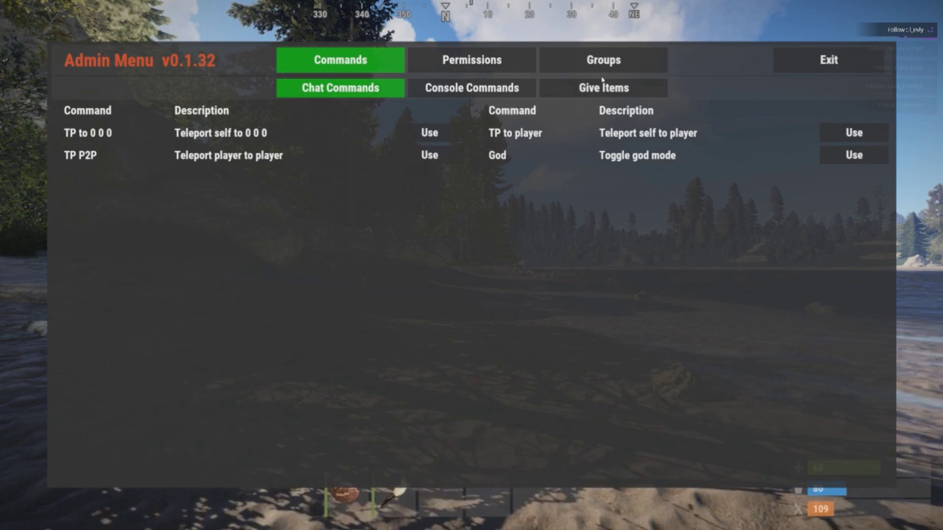
- Create a group named VIP from the Admin Menu's Groups section
{"action": "left_click", "coordinate": [580, 62]}
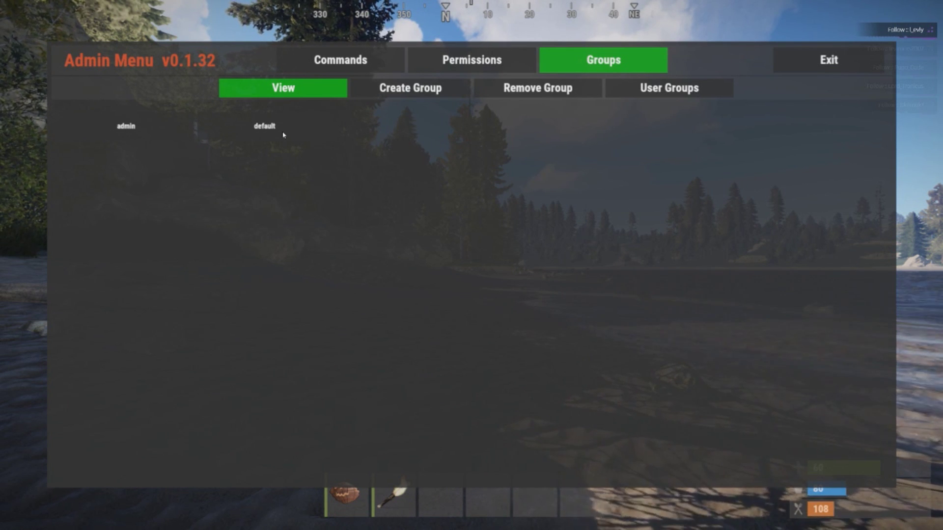
{"action": "left_click", "coordinate": [402, 88]}
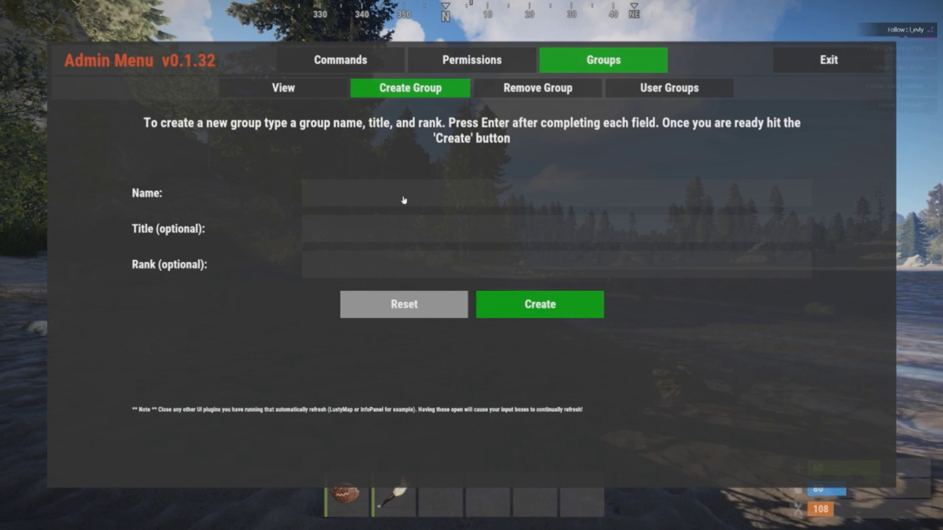
{"action": "left_click", "coordinate": [418, 197]}
{"action": "type", "text": "VIP"}
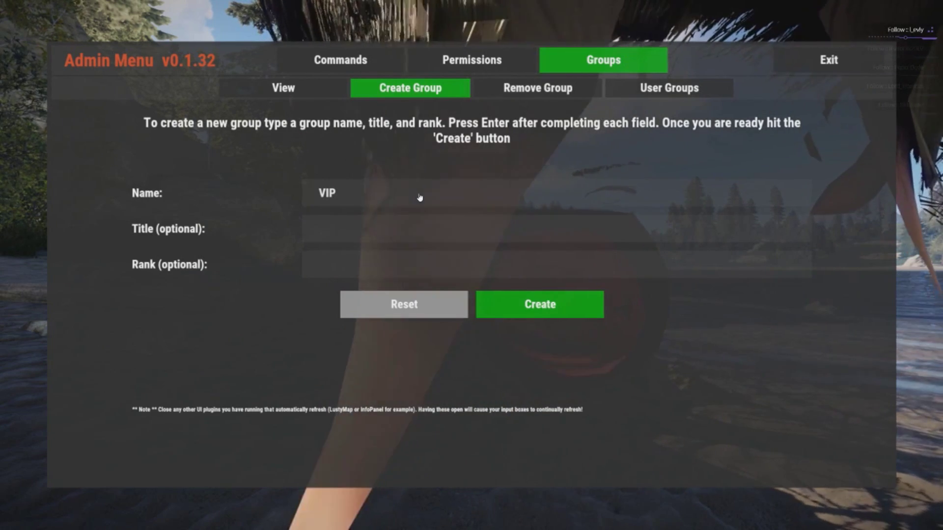
{"action": "key", "text": "Return"}
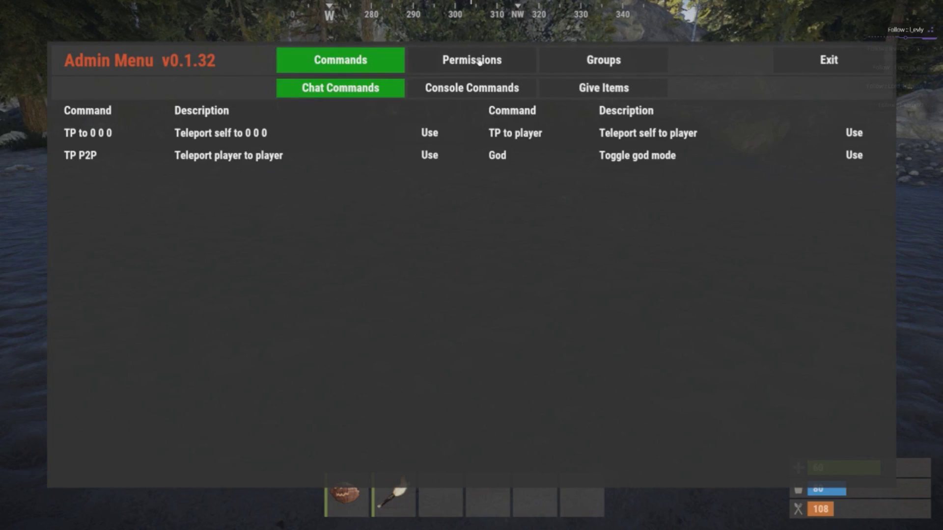
- In the admin group's permissions, toggle adminradar.bypass on then off, and reopen the Permissions list
{"action": "left_click", "coordinate": [477, 62]}
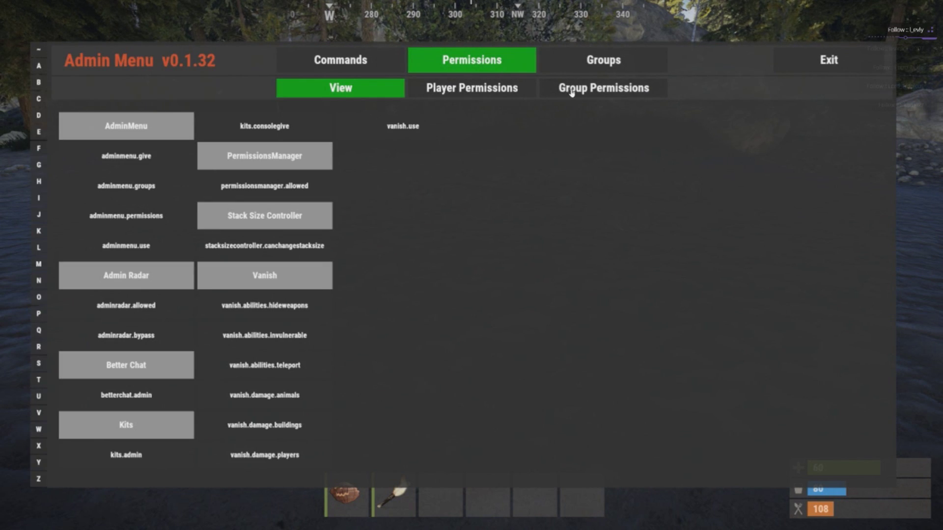
{"action": "left_click", "coordinate": [589, 94]}
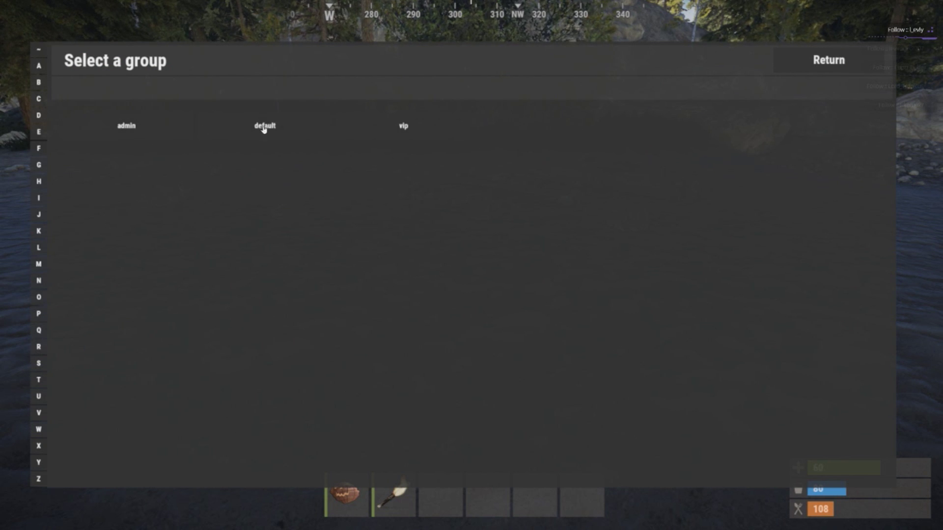
{"action": "left_click", "coordinate": [128, 127]}
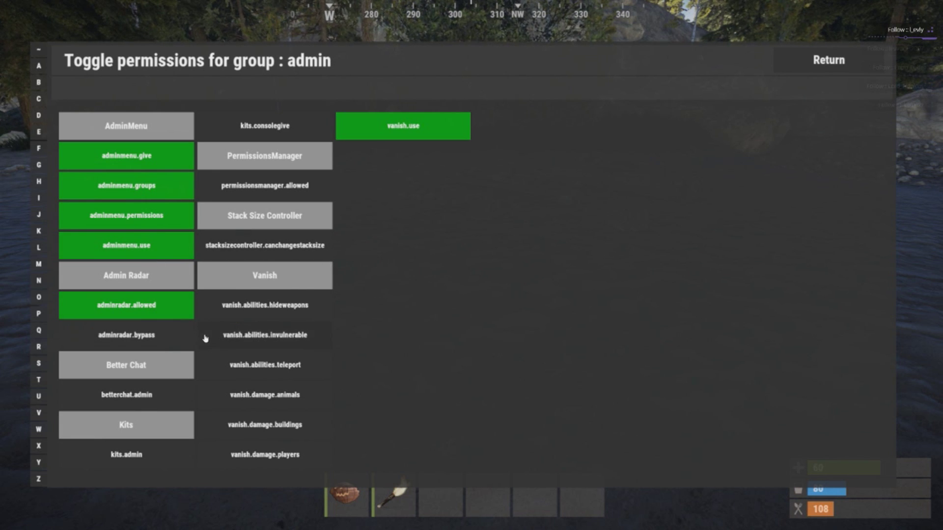
{"action": "left_click", "coordinate": [146, 337]}
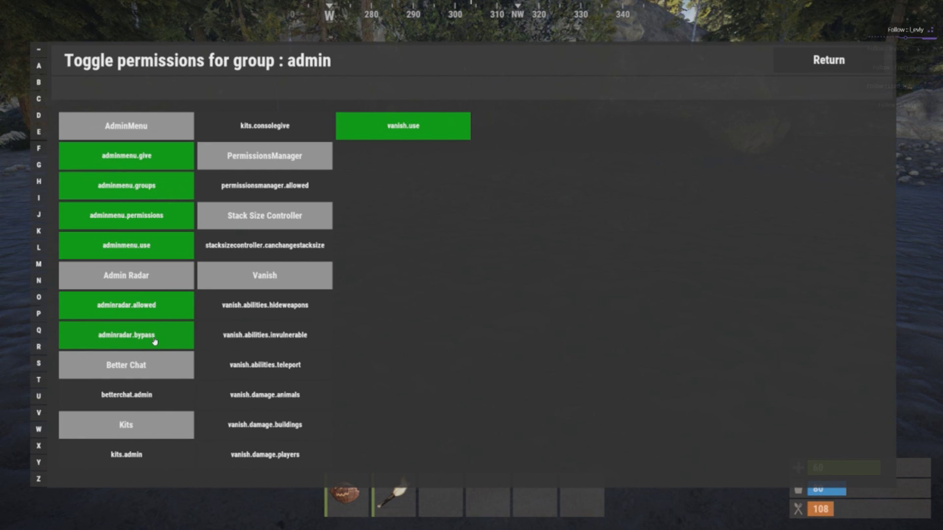
{"action": "left_click", "coordinate": [154, 338]}
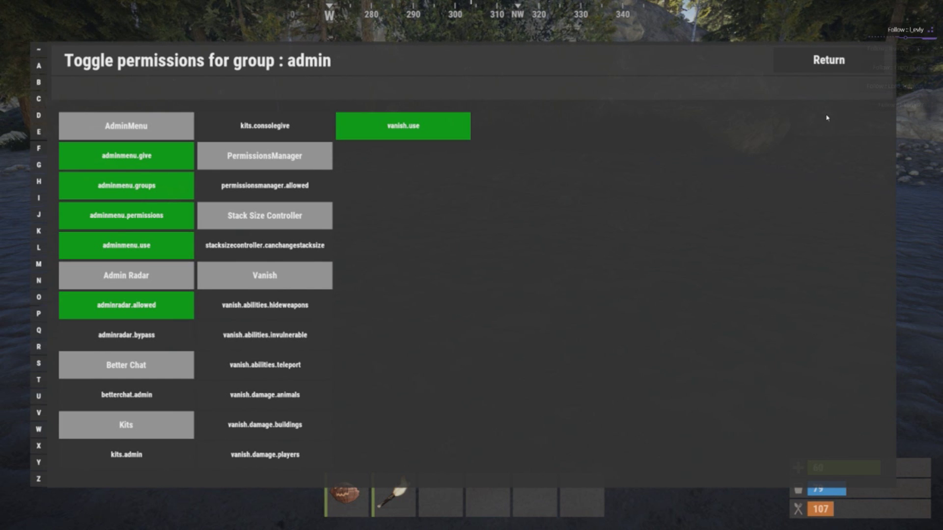
{"action": "left_click", "coordinate": [828, 60]}
{"action": "left_click", "coordinate": [484, 68]}
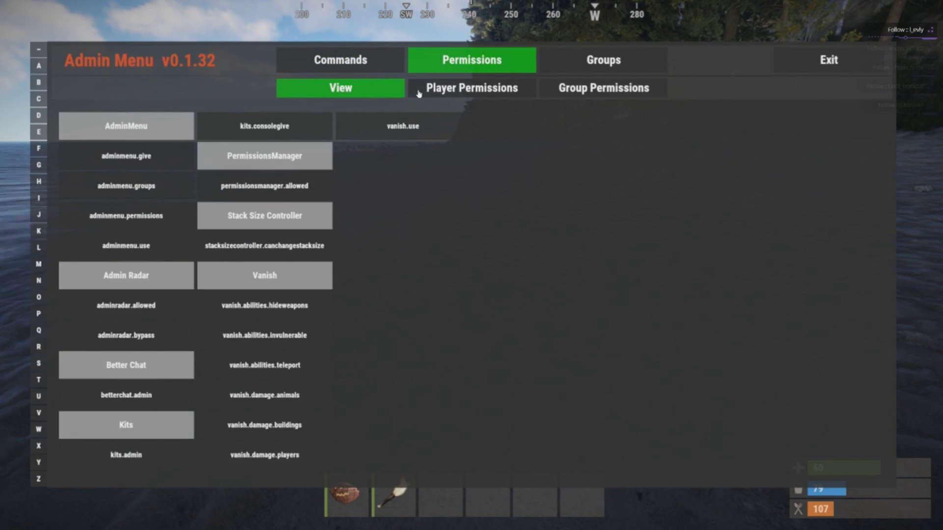
{"action": "left_click", "coordinate": [472, 89]}
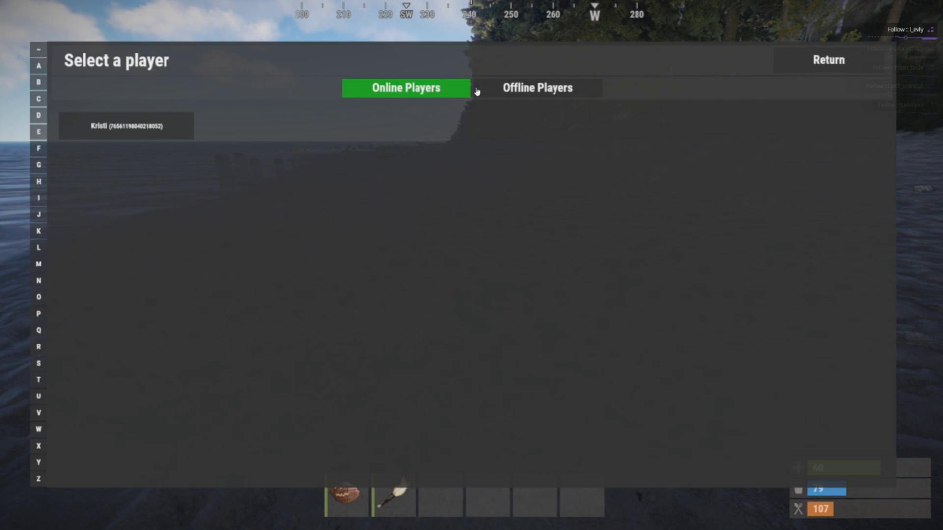
{"action": "left_click", "coordinate": [127, 136]}
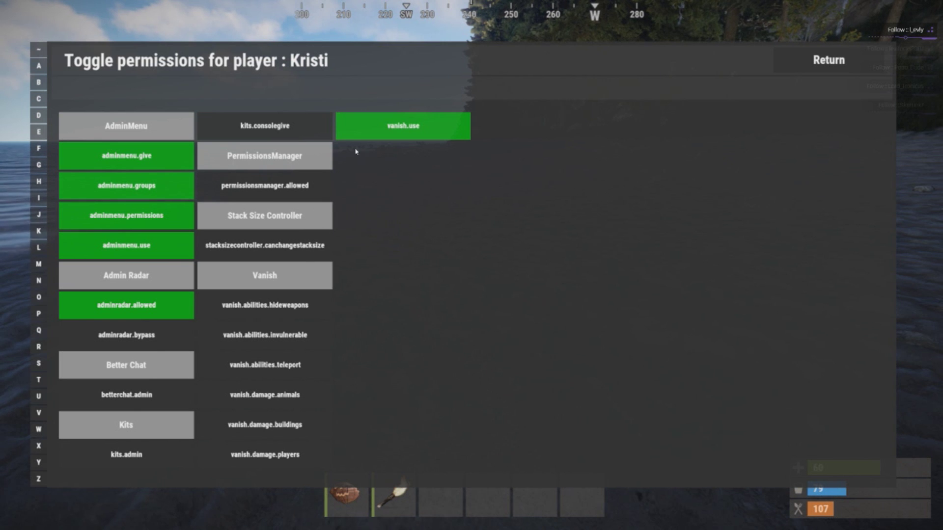
{"action": "left_click", "coordinate": [818, 63]}
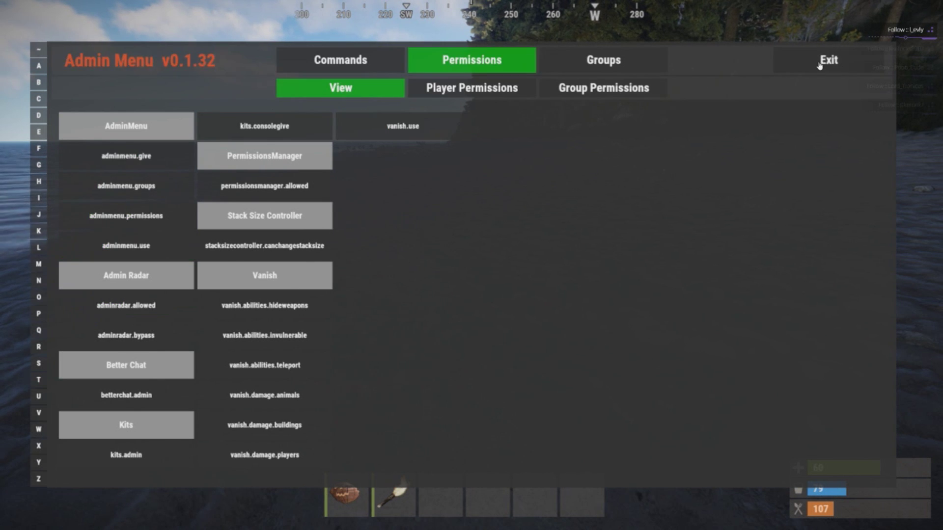
{"action": "left_click", "coordinate": [818, 67]}
- Walk along the beach past the driftwood, wade through the shallows, and climb onto the rocks
{"action": "key", "text": "w"}
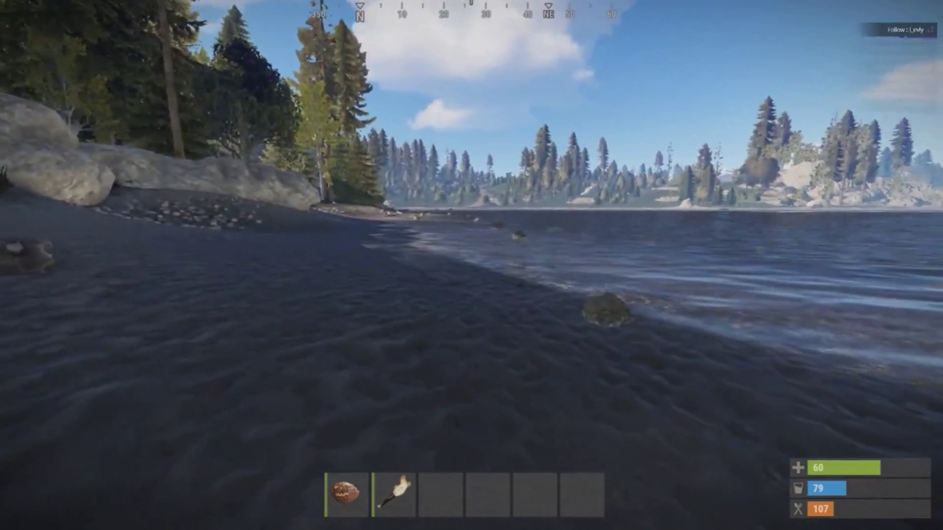
{"action": "key", "text": "w"}
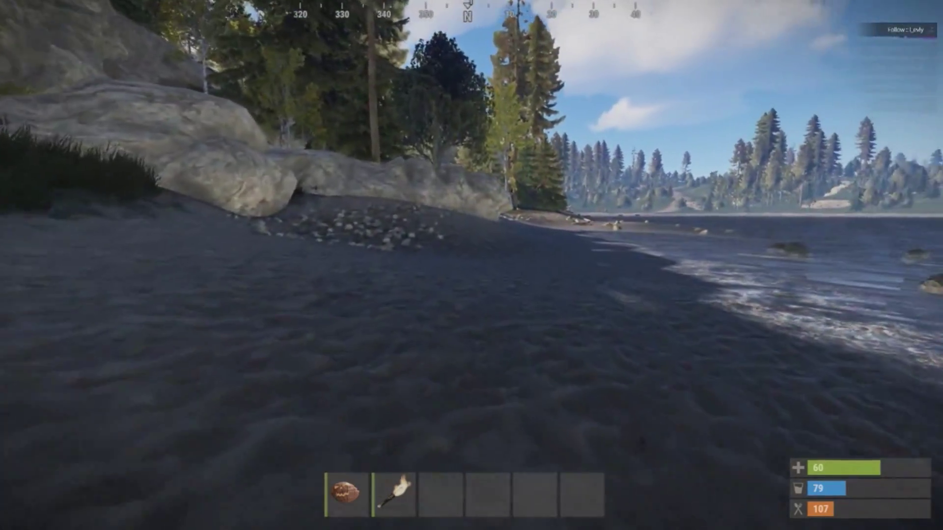
{"action": "key", "text": "w"}
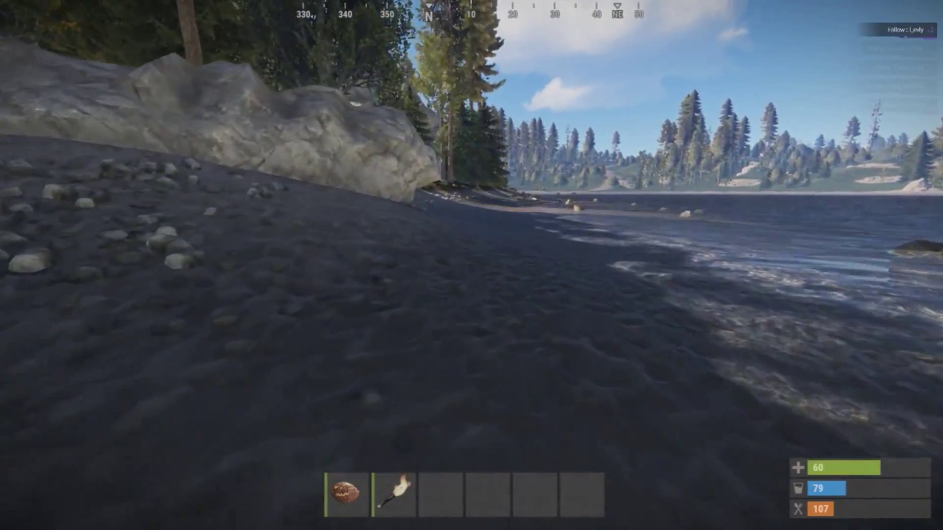
{"action": "key", "text": "w"}
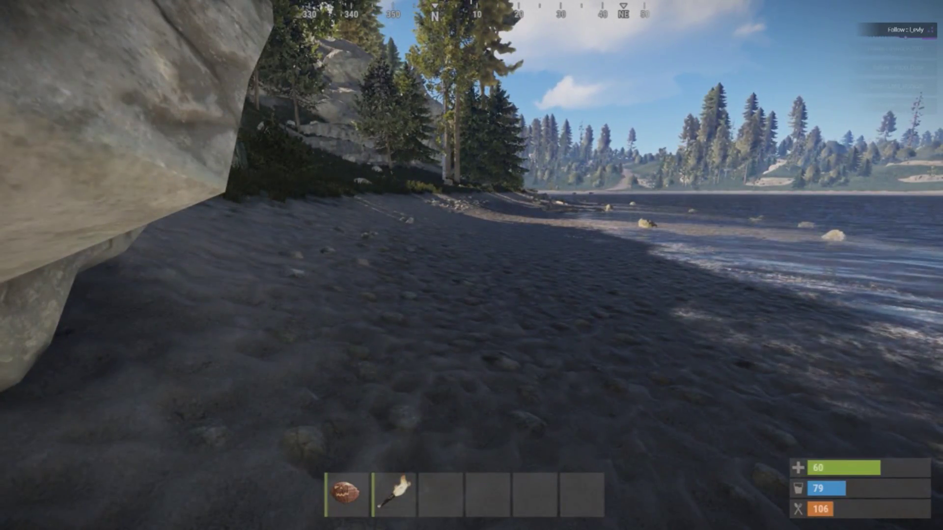
{"action": "key", "text": "w"}
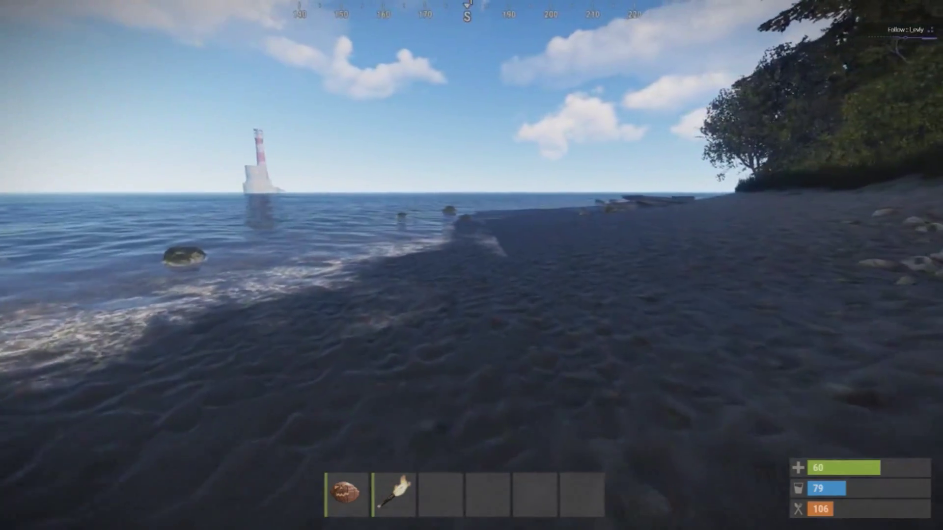
{"action": "key", "text": "w"}
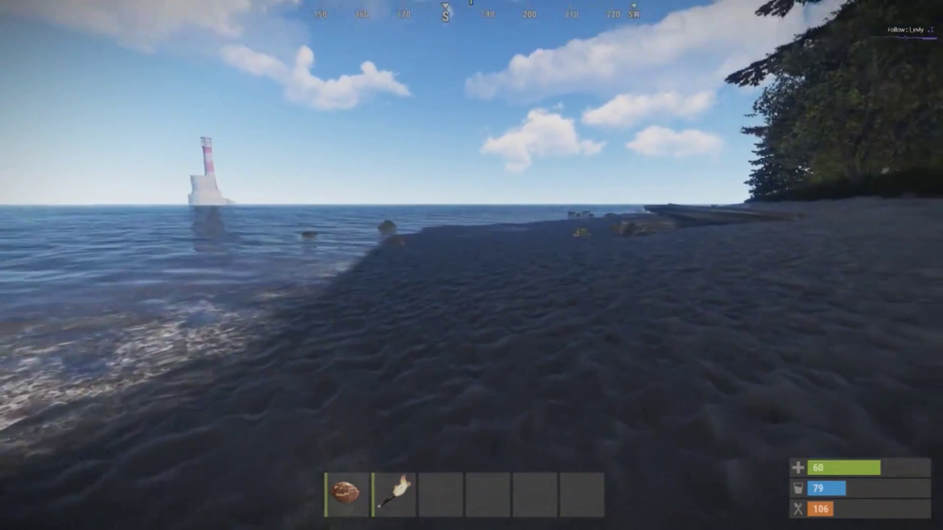
{"action": "key", "text": "w"}
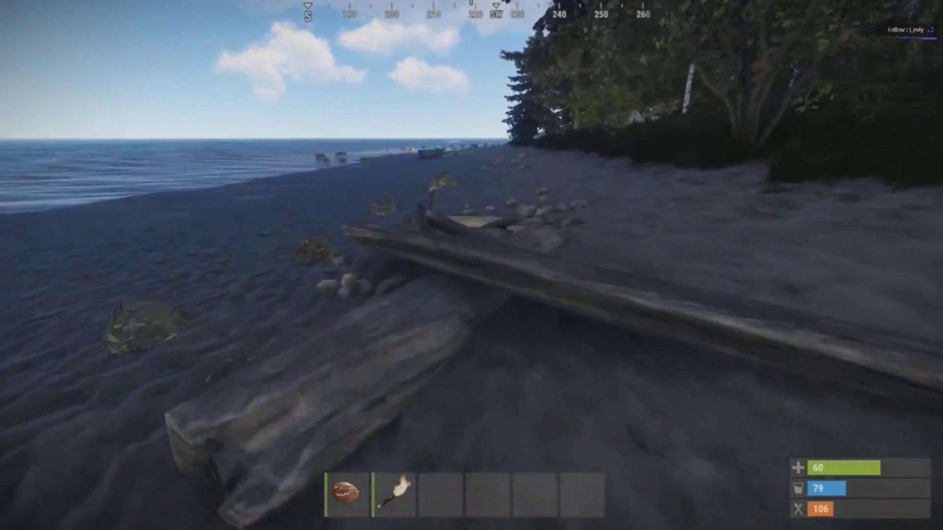
{"action": "key", "text": "w"}
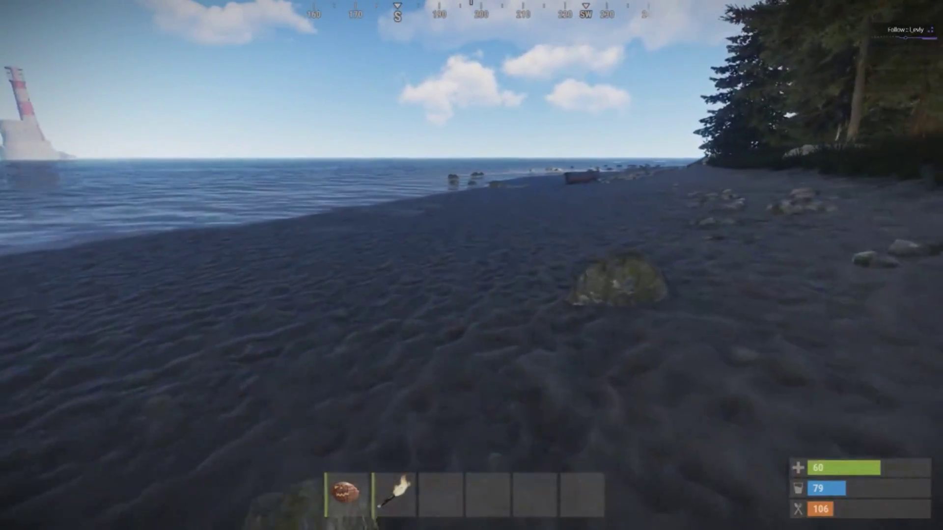
{"action": "key", "text": "w"}
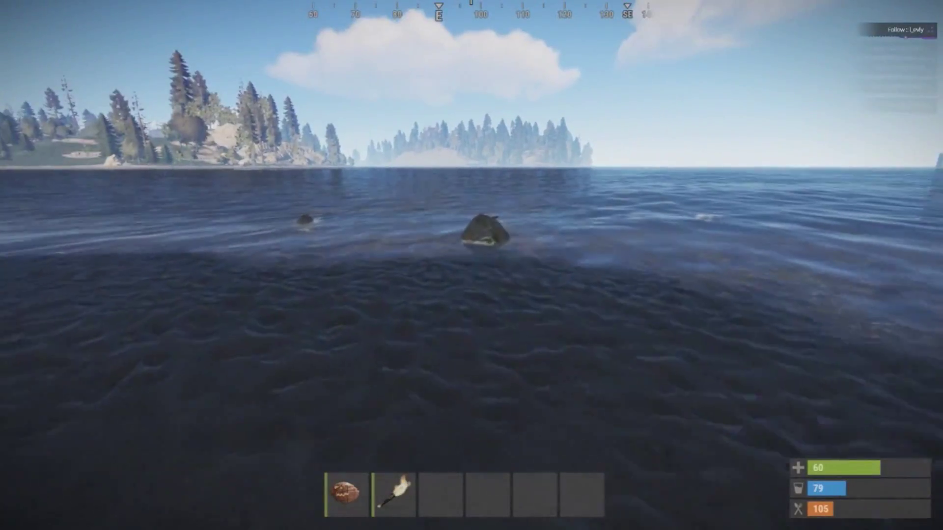
{"action": "key", "text": "w"}
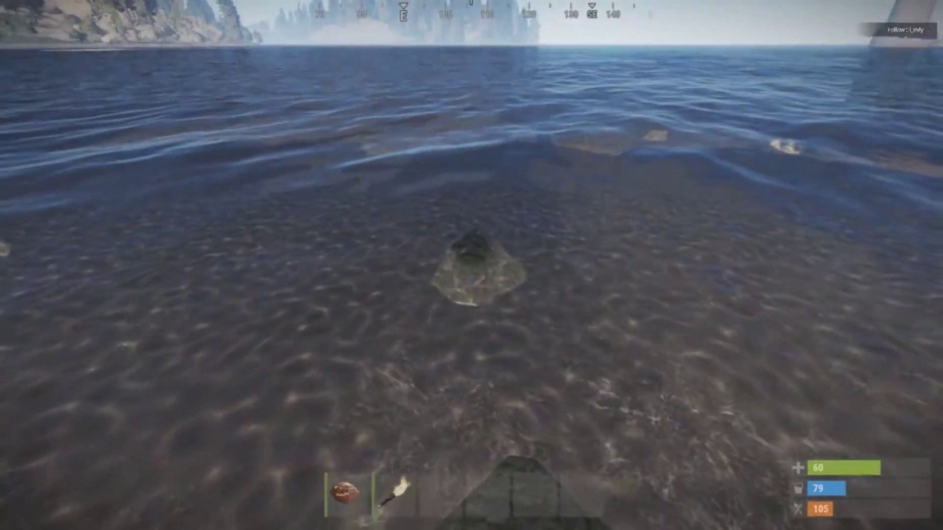
{"action": "key", "text": "w"}
{"action": "key", "text": "w"}
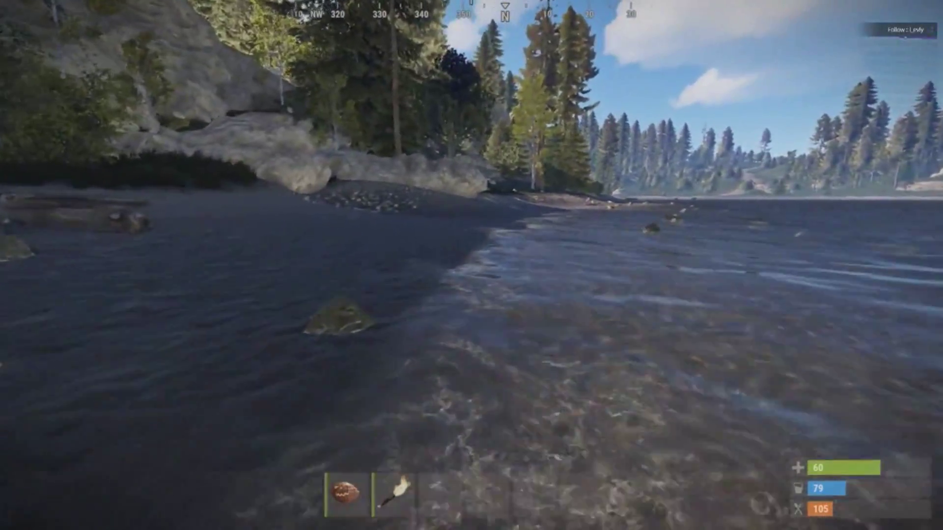
{"action": "key", "text": "w"}
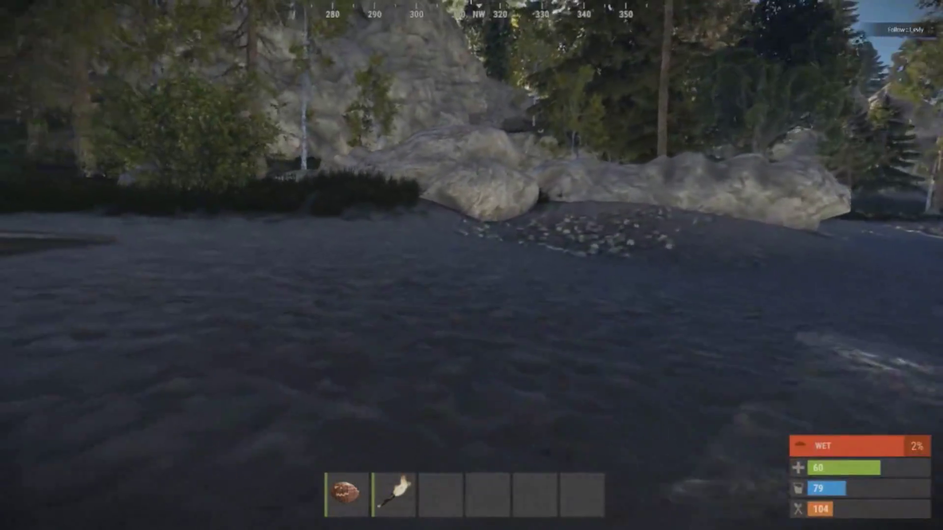
{"action": "key", "text": "w"}
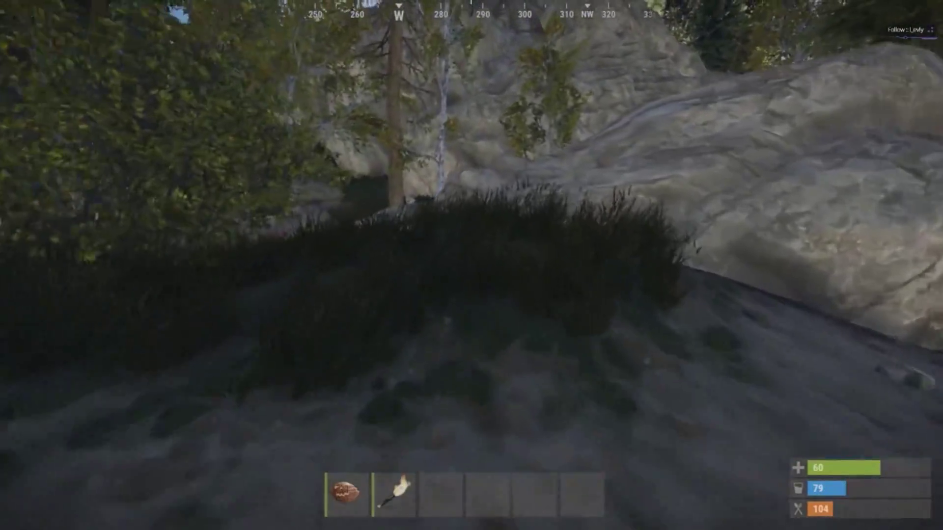
{"action": "key", "text": "w"}
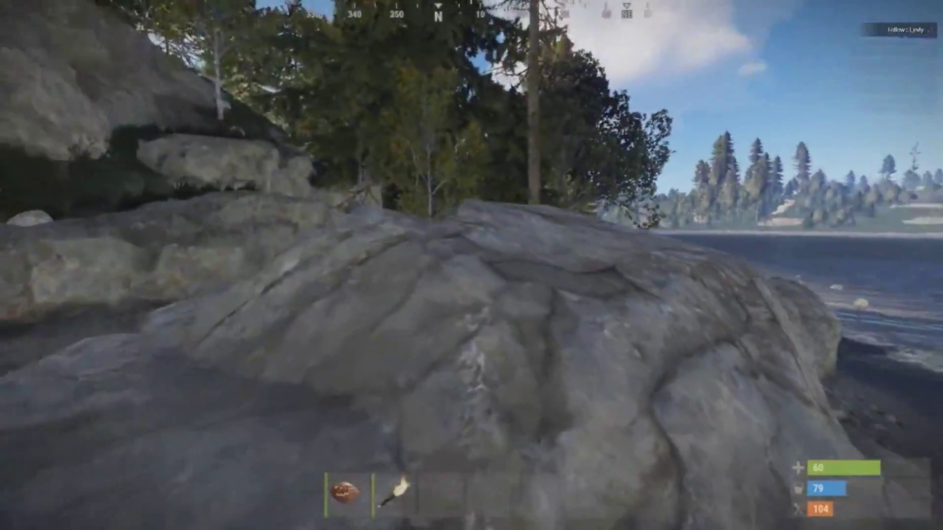
{"action": "key", "text": "w"}
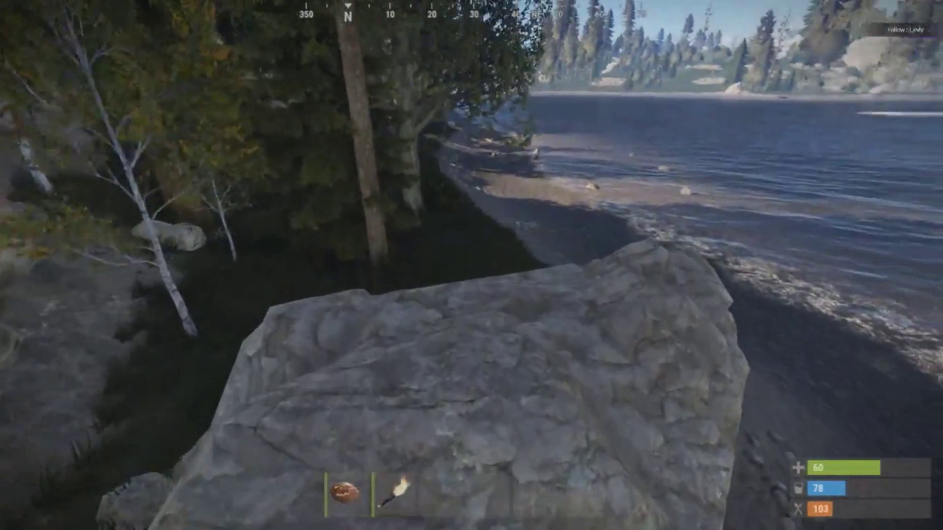
- Reopen the Admin Menu with /admin, view the online player's permissions, then exit the menu
{"action": "key", "text": "Return"}
{"action": "type", "text": "/admin"}
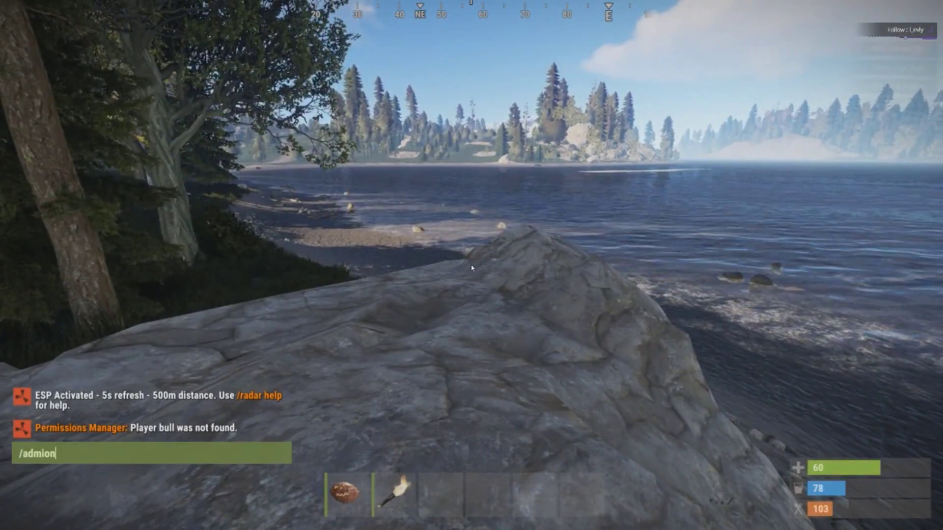
{"action": "key", "text": "Return"}
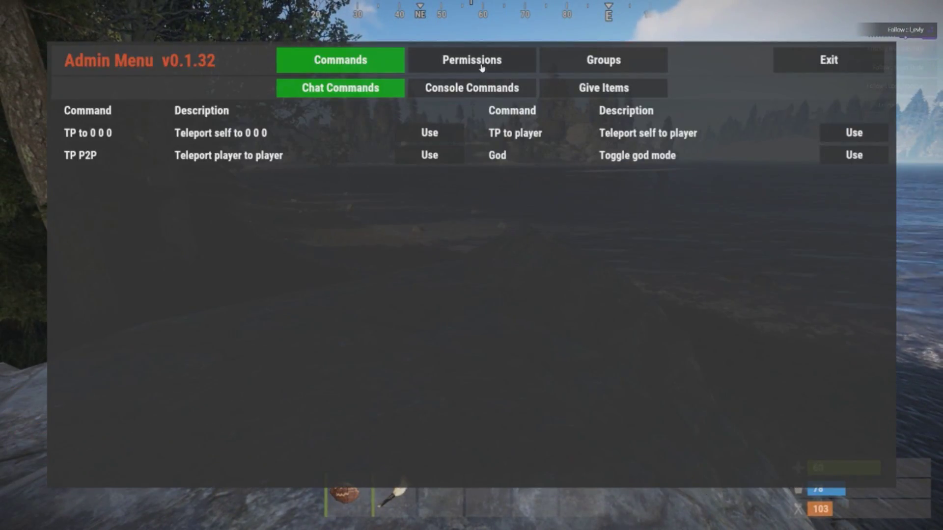
{"action": "left_click", "coordinate": [481, 63]}
{"action": "left_click", "coordinate": [476, 89]}
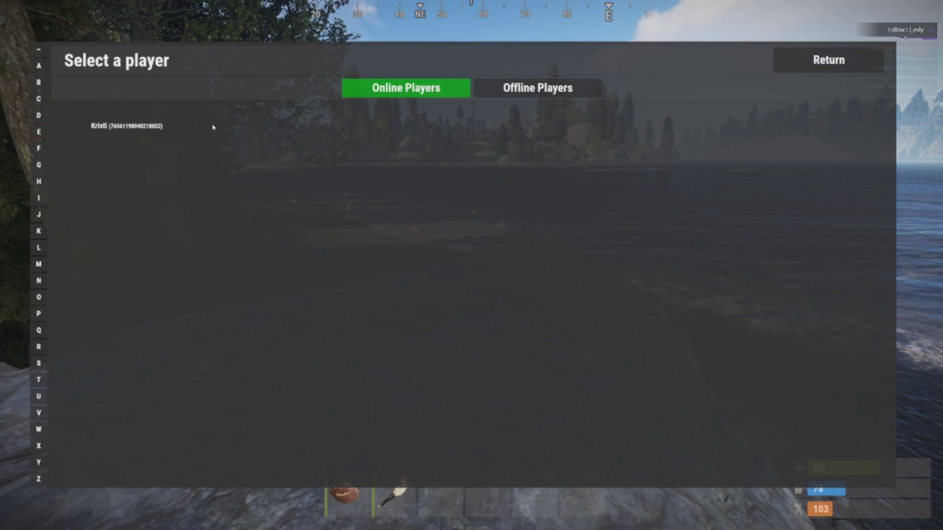
{"action": "left_click", "coordinate": [138, 126]}
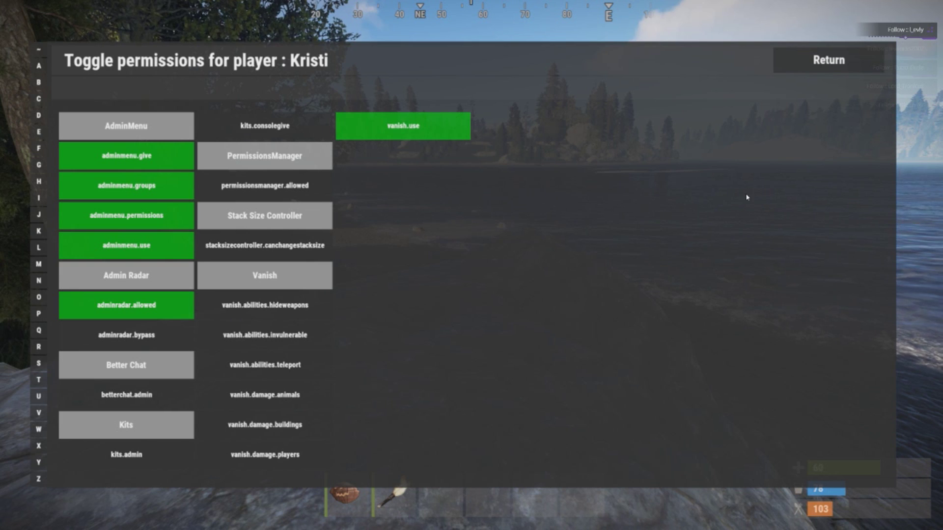
{"action": "left_click", "coordinate": [819, 61]}
{"action": "left_click", "coordinate": [819, 60]}
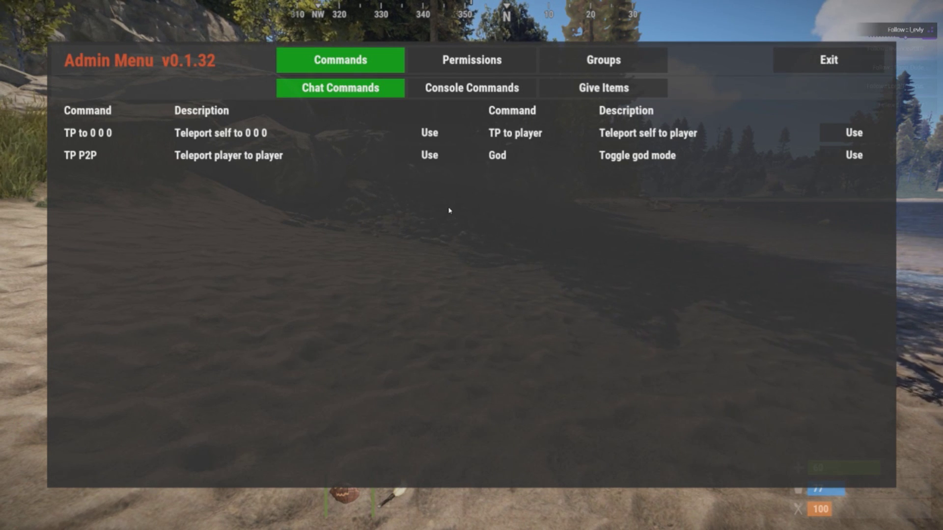
- Browse the Give Items categories and give the online player one Battery - Small
{"action": "left_click", "coordinate": [601, 89]}
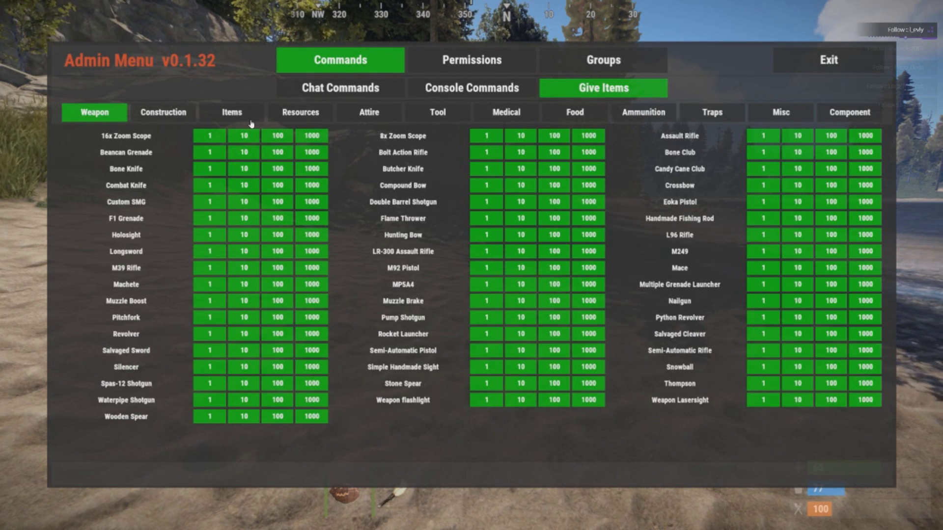
{"action": "left_click", "coordinate": [161, 111]}
{"action": "left_click", "coordinate": [235, 113]}
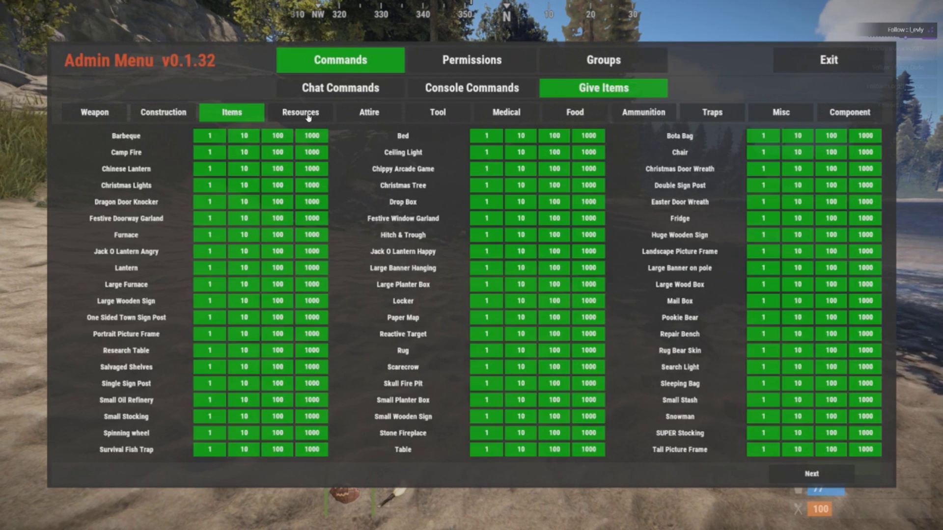
{"action": "left_click", "coordinate": [305, 116]}
{"action": "left_click", "coordinate": [374, 114]}
{"action": "left_click", "coordinate": [315, 117]}
{"action": "left_click", "coordinate": [489, 139]}
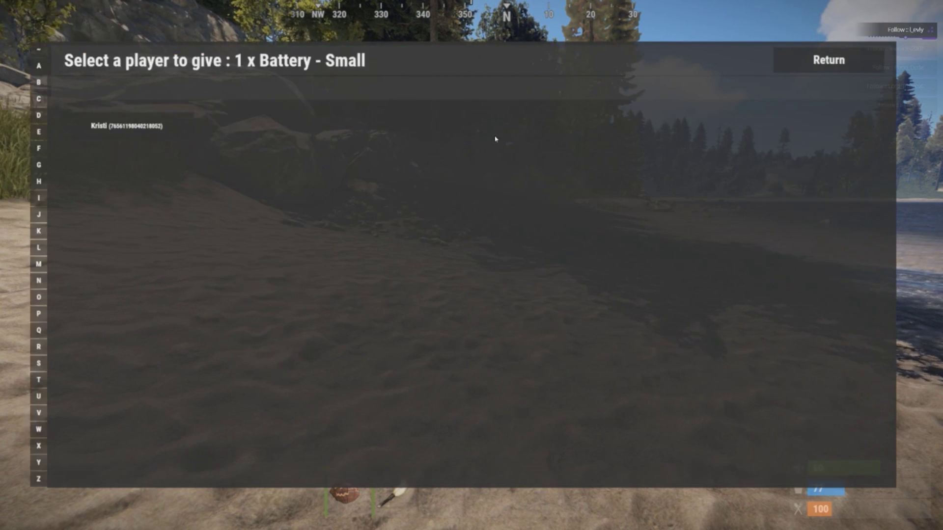
{"action": "left_click", "coordinate": [117, 128]}
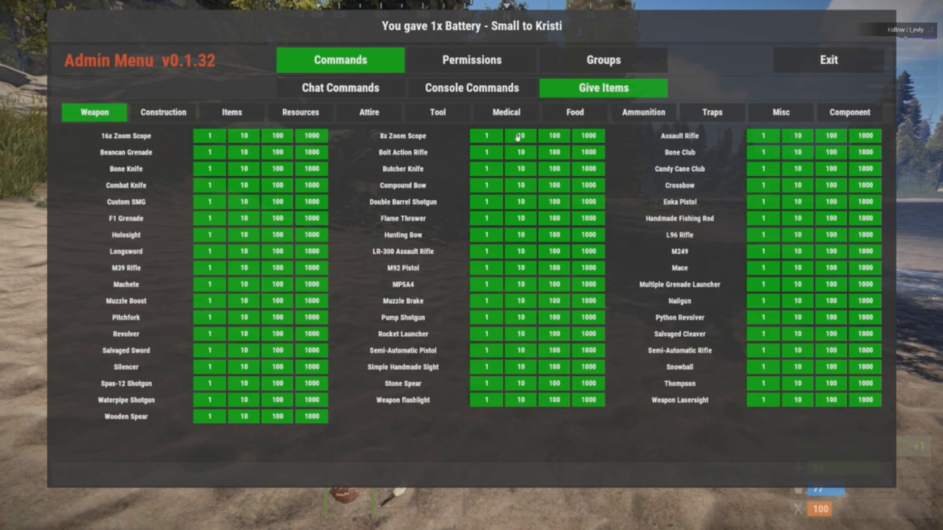
- Give the player 1000 8x Zoom Scopes and check both items in the inventory
{"action": "left_click", "coordinate": [586, 137]}
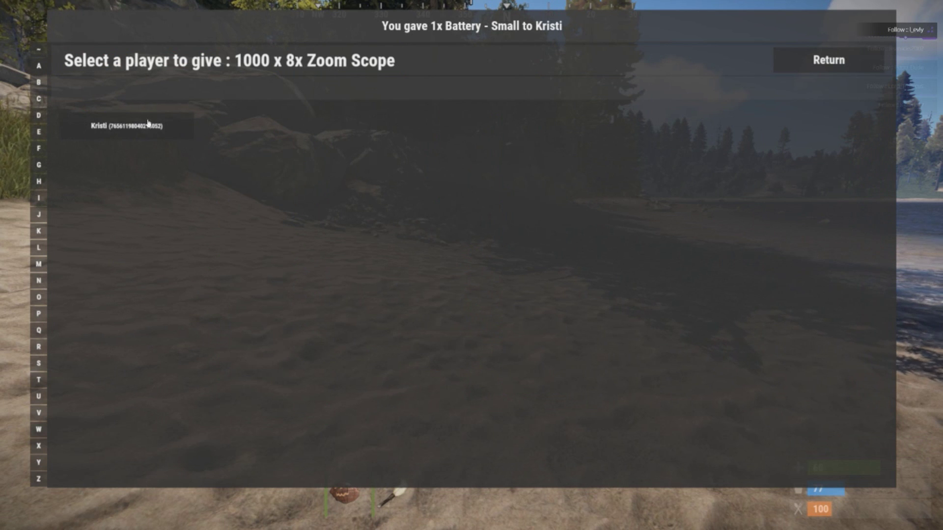
{"action": "left_click", "coordinate": [113, 127]}
{"action": "left_click", "coordinate": [848, 58]}
{"action": "key", "text": "Tab"}
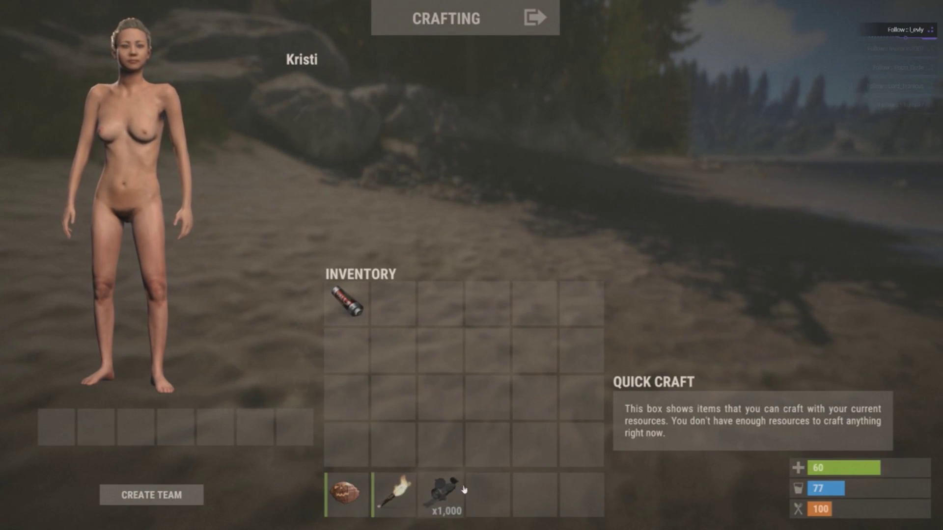
{"action": "key", "text": "Tab"}
{"action": "key", "text": "Return"}
- Reopen the Admin Menu, look over the console commands, then start the TP to player command
{"action": "type", "text": "/admin"}
{"action": "key", "text": "Return"}
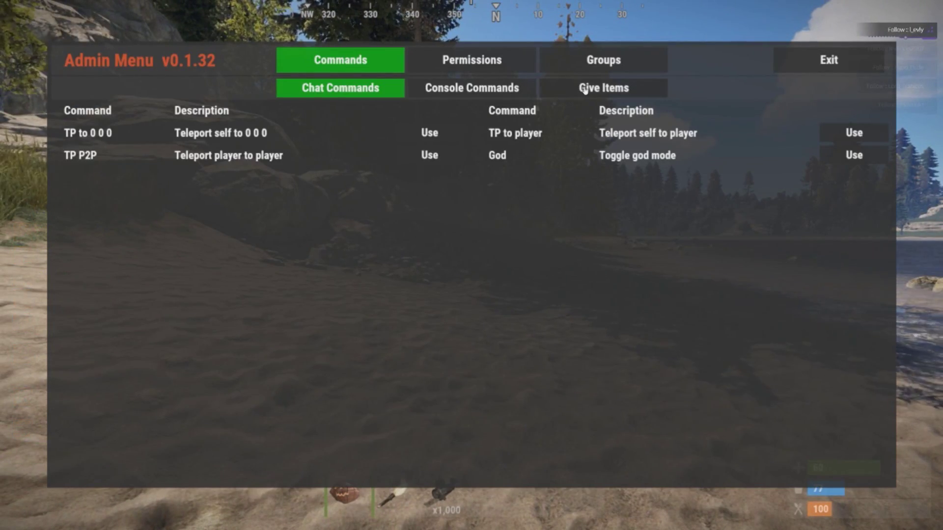
{"action": "left_click", "coordinate": [468, 89]}
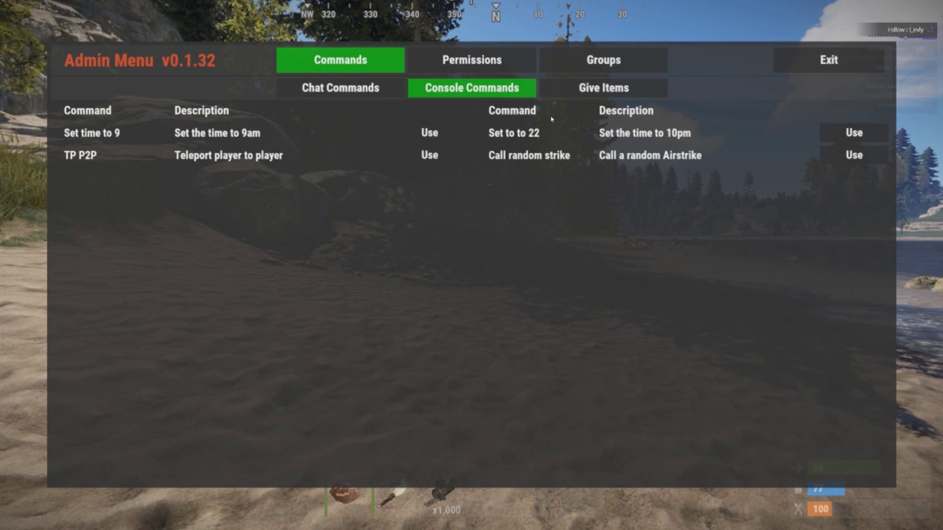
{"action": "left_click", "coordinate": [331, 89]}
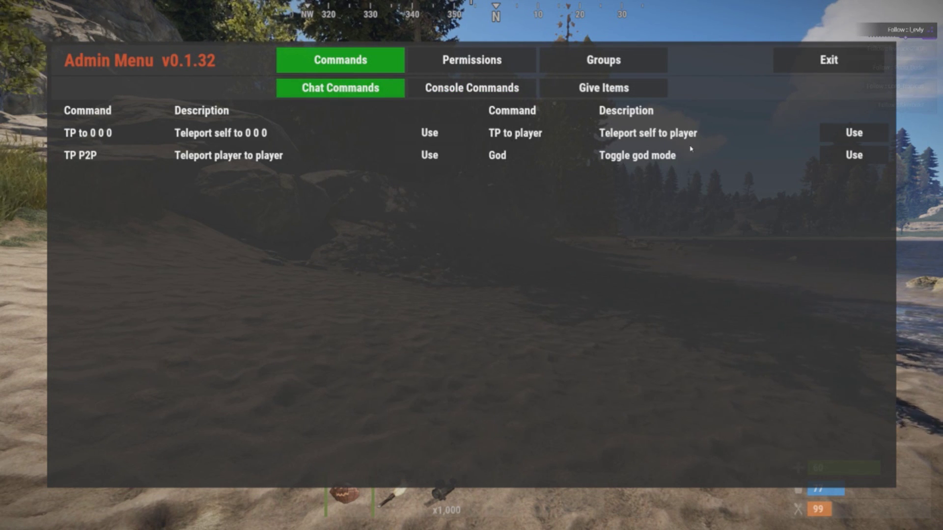
{"action": "left_click", "coordinate": [852, 135]}
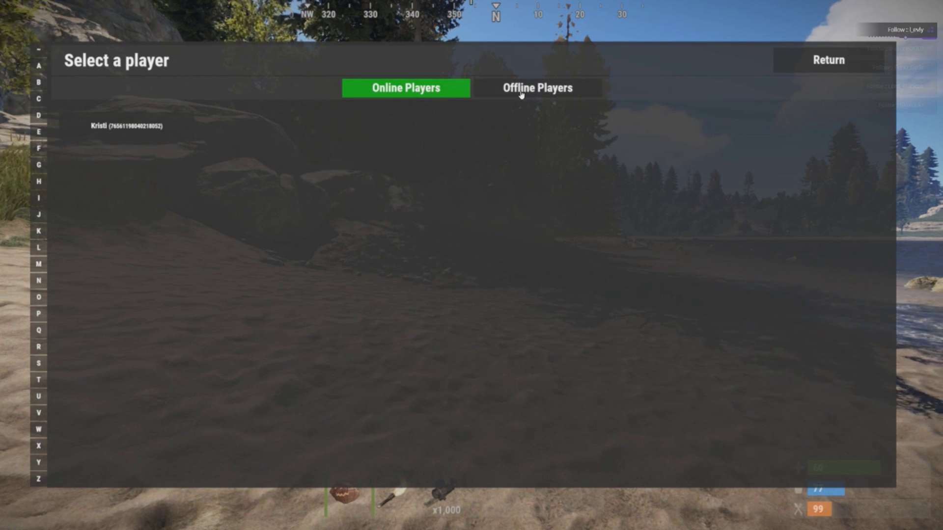
- View the empty Offline Players list, then return to the chat commands
{"action": "left_click", "coordinate": [537, 90]}
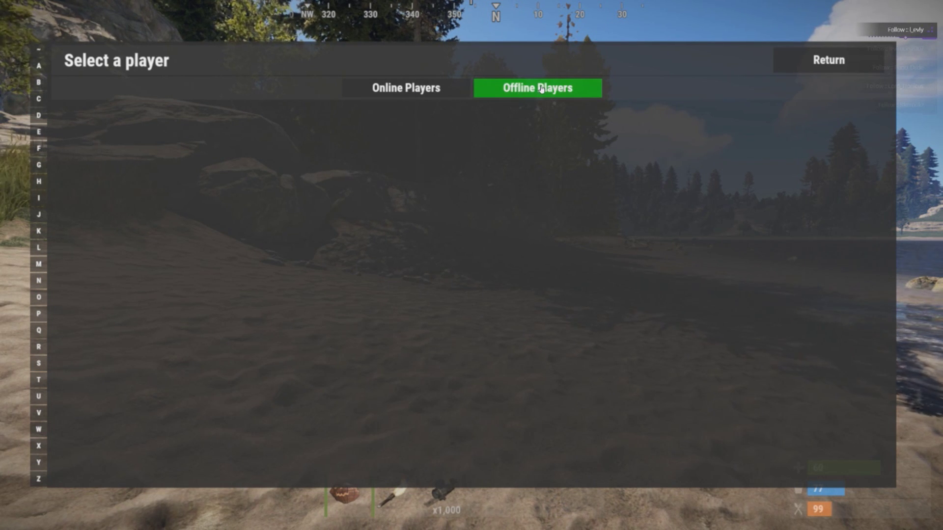
{"action": "left_click", "coordinate": [816, 62]}
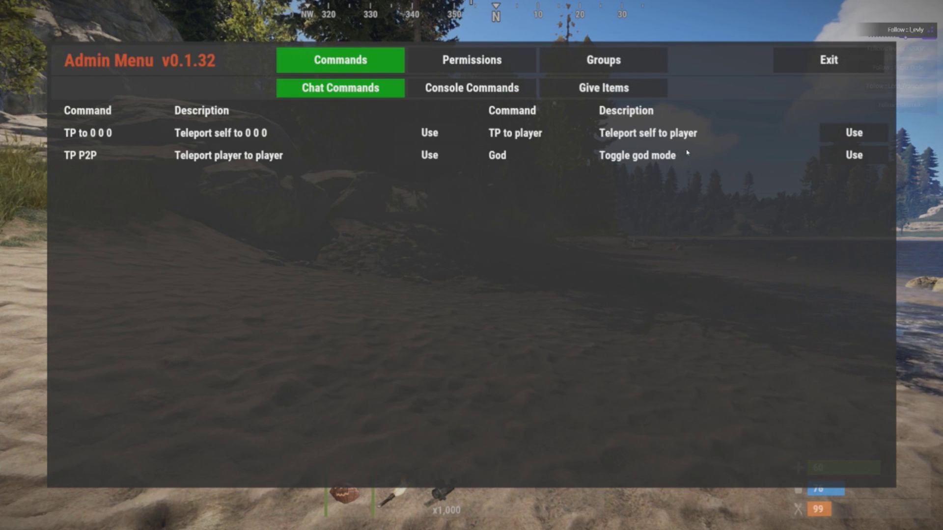
- Toggle god mode, then run TP P2P with the online player as both source and target
{"action": "left_click", "coordinate": [845, 160]}
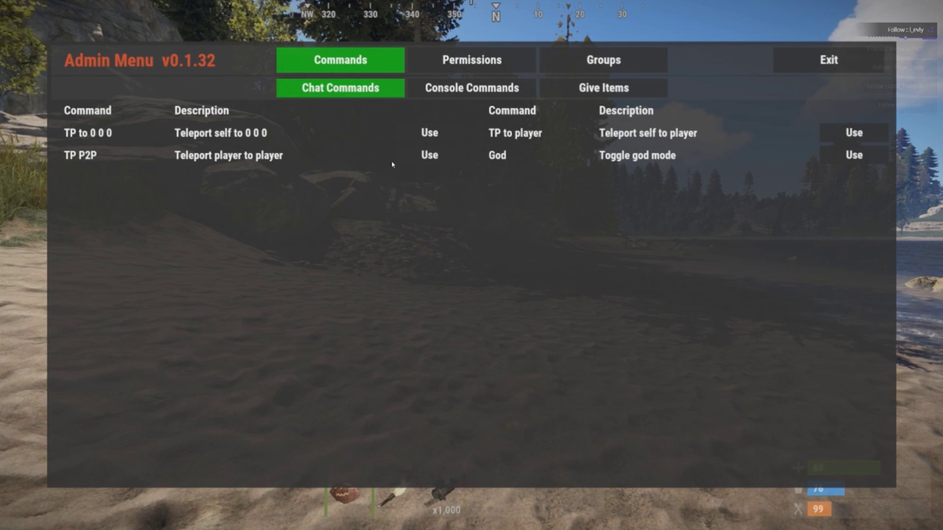
{"action": "left_click", "coordinate": [429, 157]}
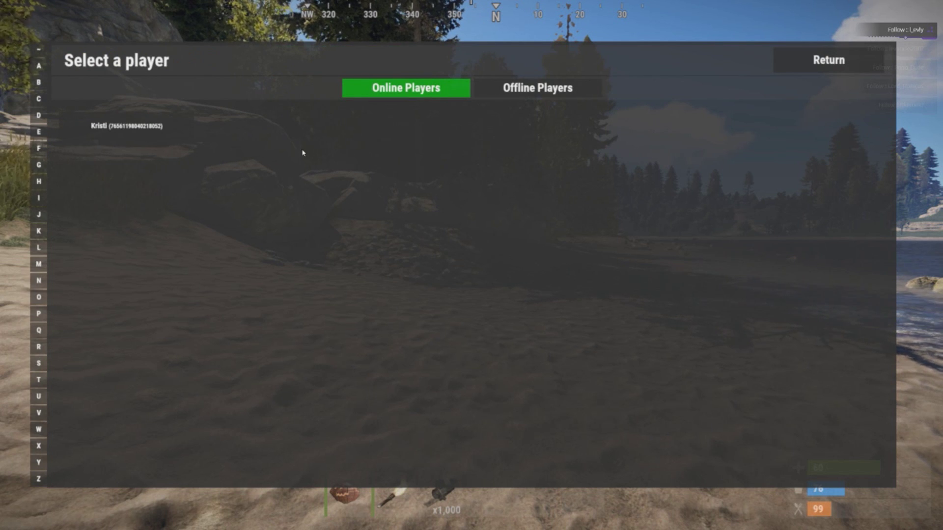
{"action": "left_click", "coordinate": [119, 128]}
{"action": "left_click", "coordinate": [110, 126]}
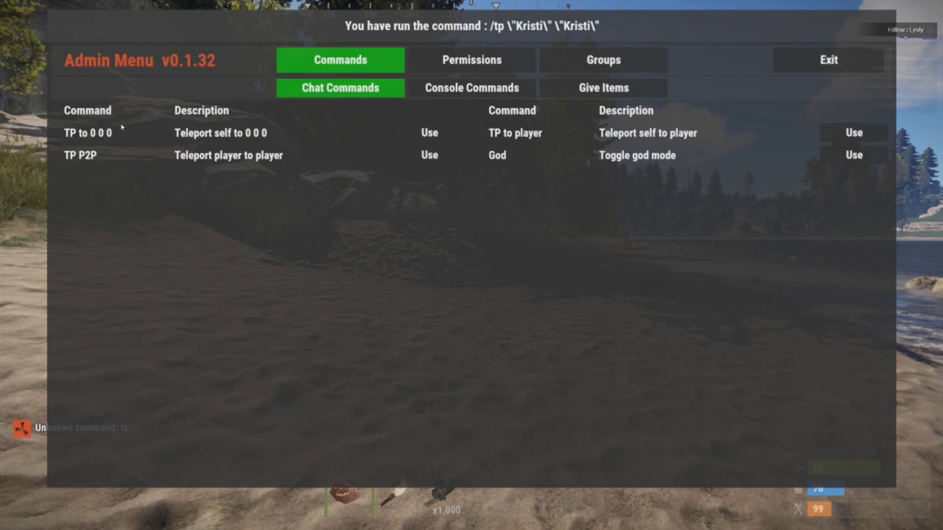